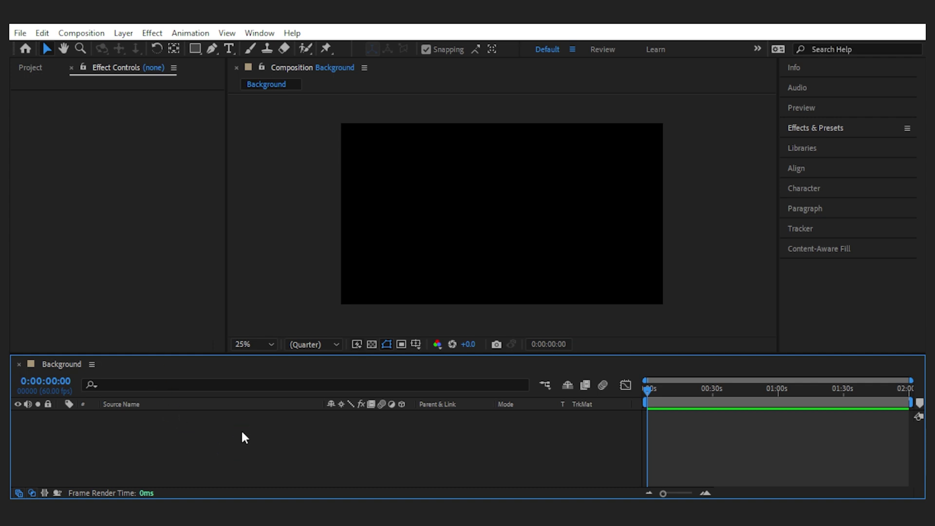
Step: Create a dark purple solid layer named BG
click(124, 33)
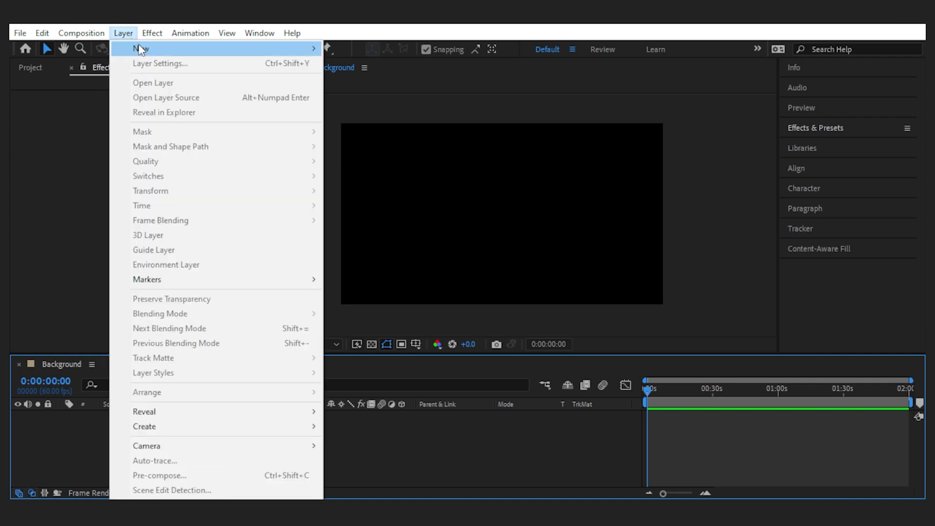
mouse_move(115, 46)
click(341, 57)
key(BackSpace)
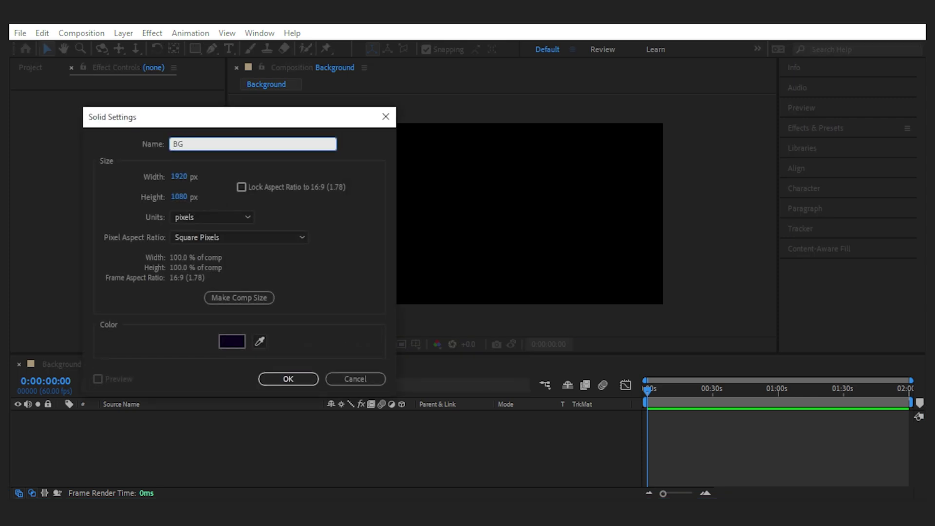
click(232, 341)
drag(175, 263, 171, 253)
click(314, 113)
click(273, 378)
click(269, 437)
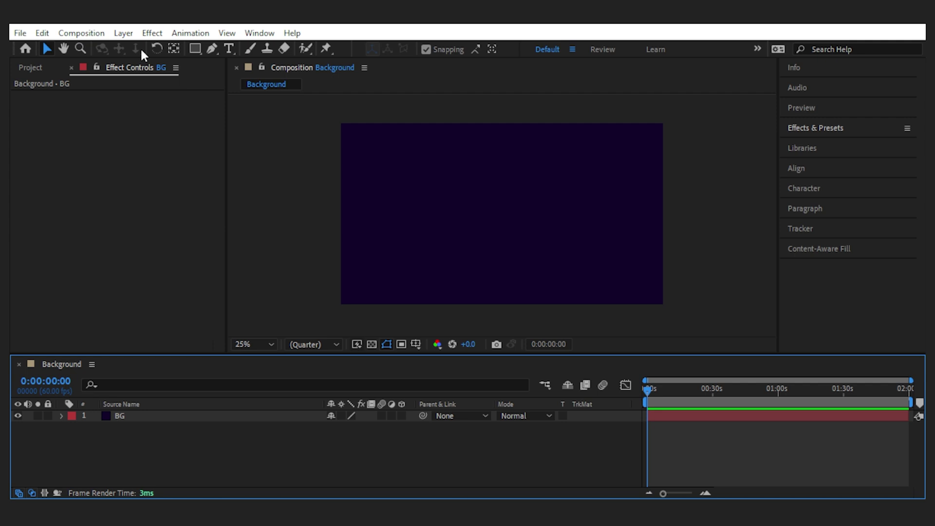
Step: Add a second solid named Waves above BG
click(123, 32)
mouse_move(126, 46)
click(352, 64)
text(Waves)
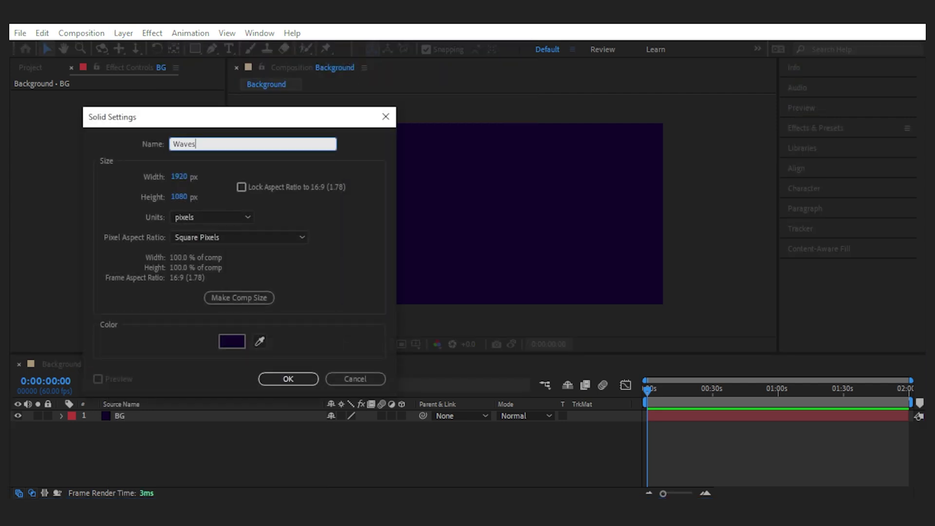
key(Return)
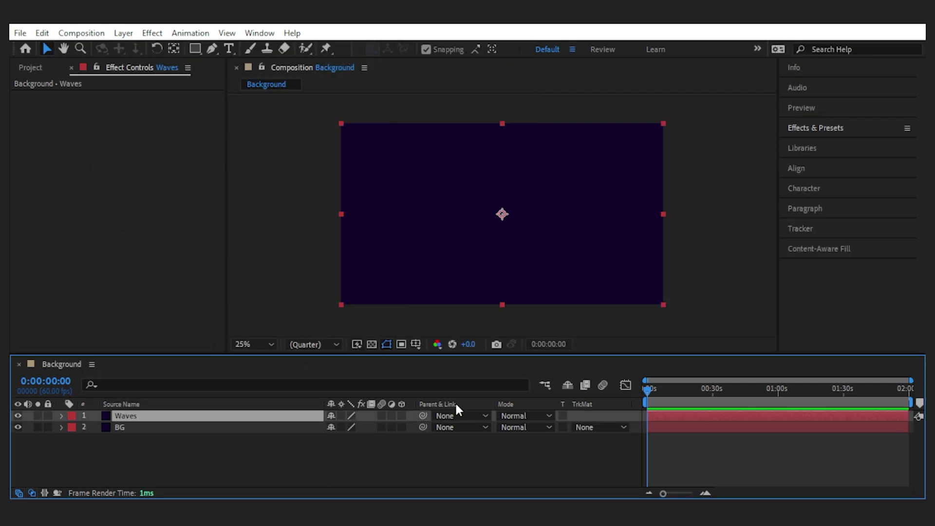
Step: Apply Radio Waves to the Waves layer with render quality 16
click(814, 128)
click(816, 145)
text(radi)
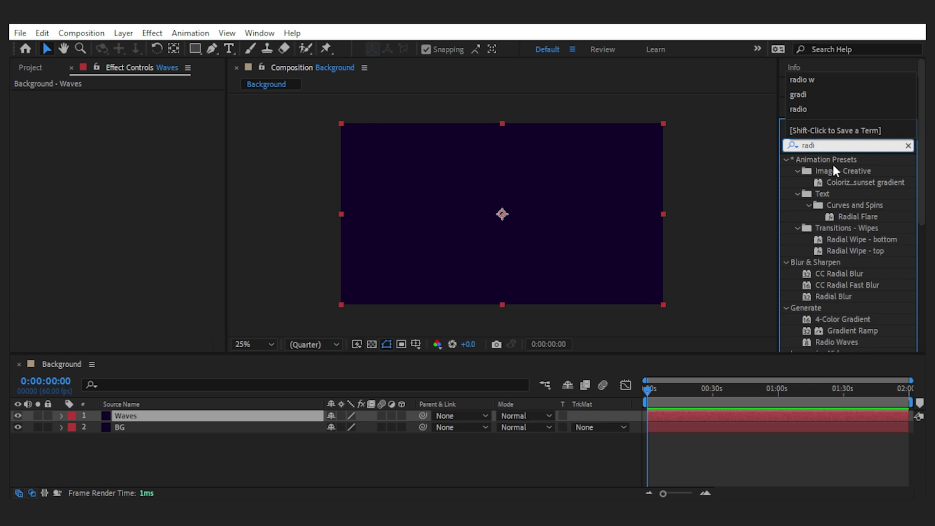
drag(837, 342, 142, 414)
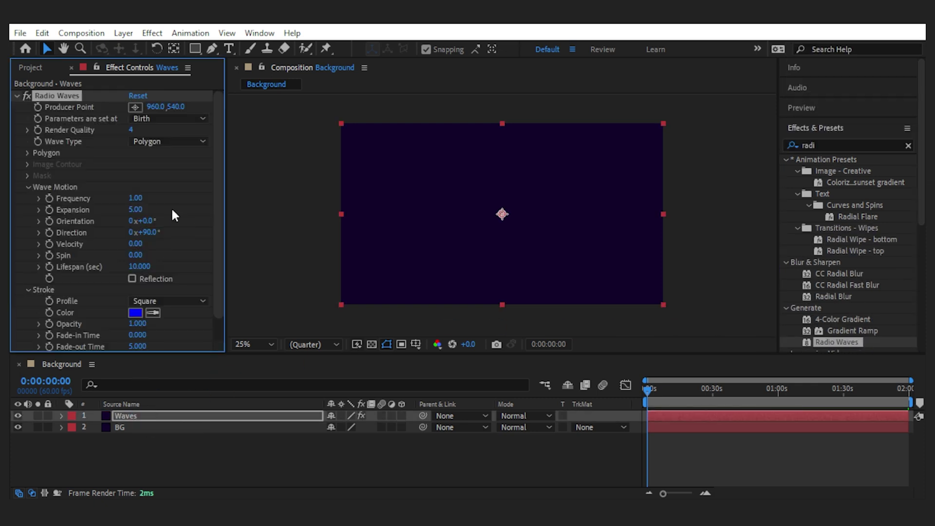
drag(130, 130, 171, 129)
click(682, 390)
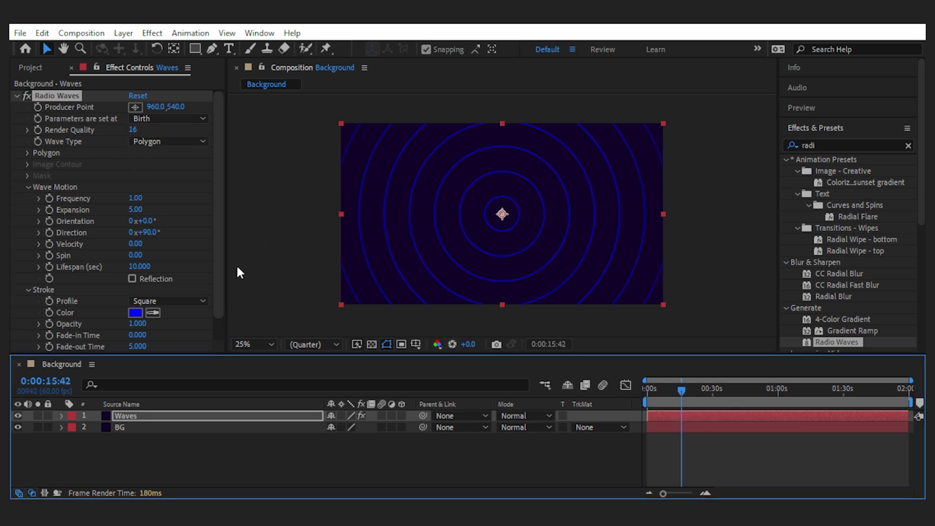
Step: Make the waves 3-sided polygons with frequency 1.50 and expansion 7.00
click(27, 153)
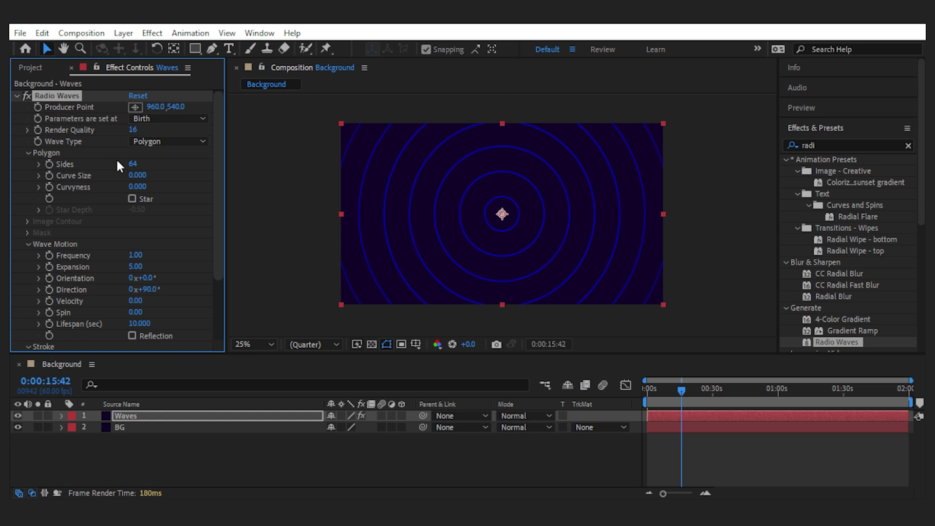
click(135, 164)
text(3)
key(Return)
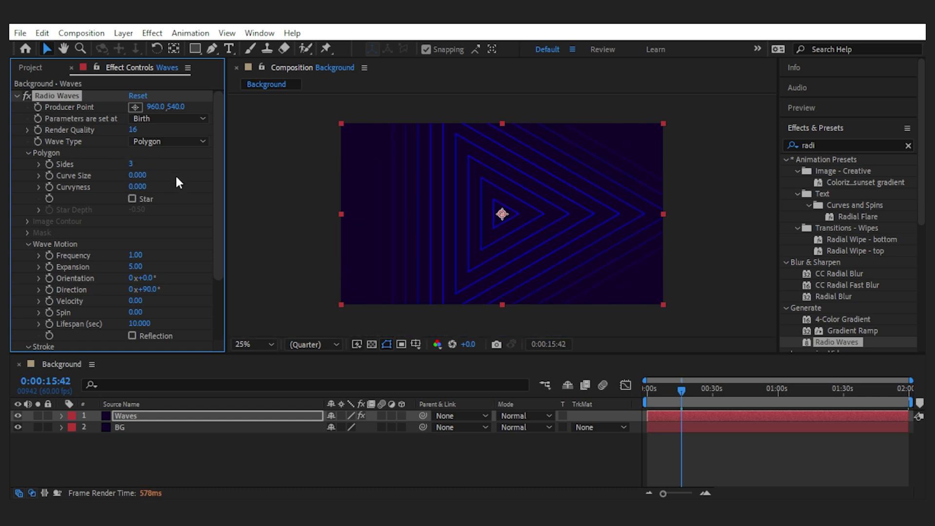
click(136, 254)
text(1.5)
key(Return)
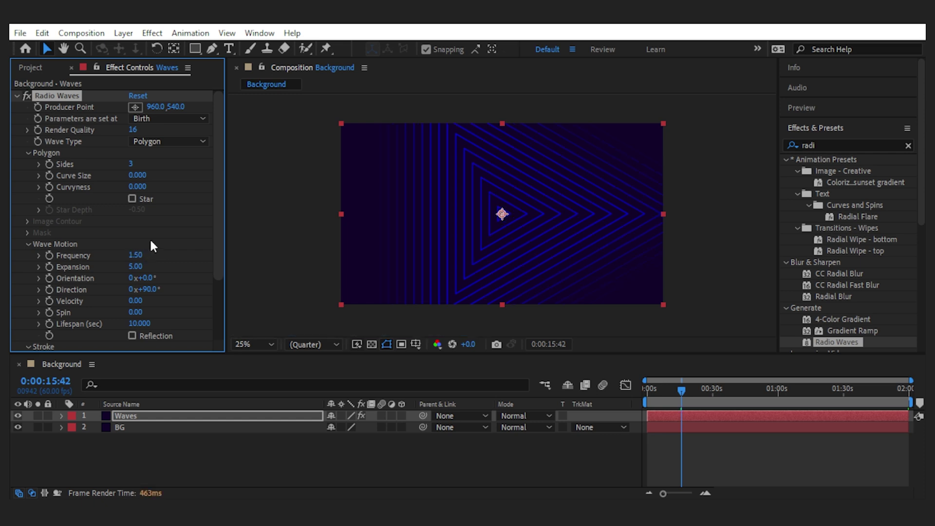
click(136, 266)
text(7)
key(Return)
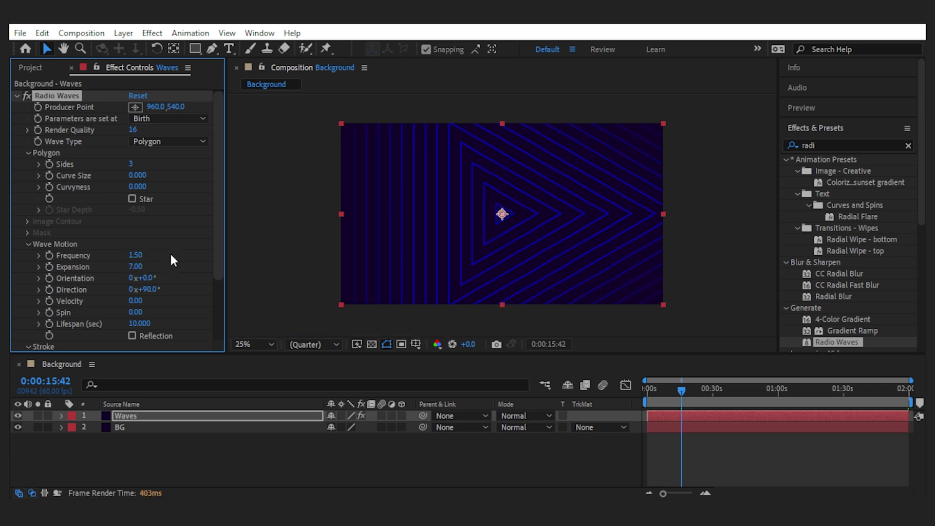
Step: Set the wave orientation to 50°, direction to 0° and velocity to 5.00
scroll(169, 253, down, 2)
drag(144, 248, 148, 256)
click(146, 259)
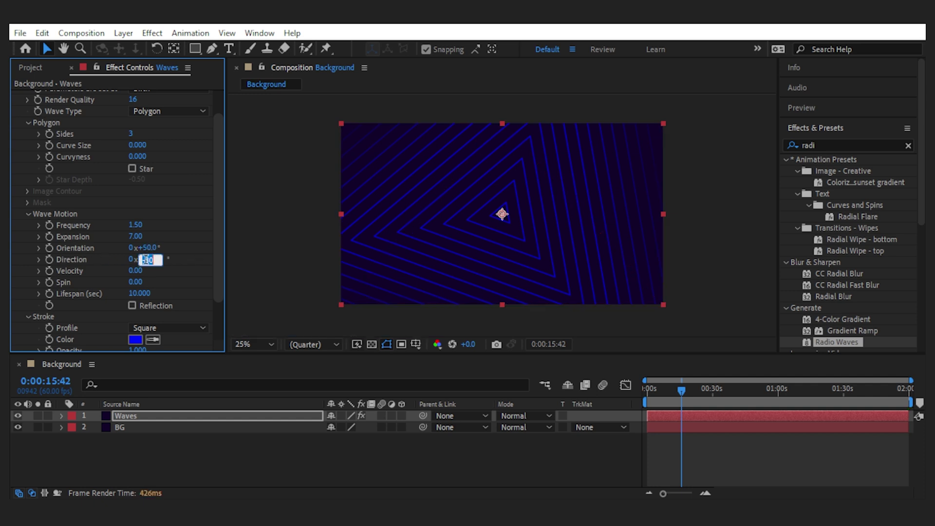
text(0)
key(Return)
click(139, 271)
text(5)
key(Return)
Step: Set the wave spin to 12.00 and the lifespan to 15 seconds
click(136, 281)
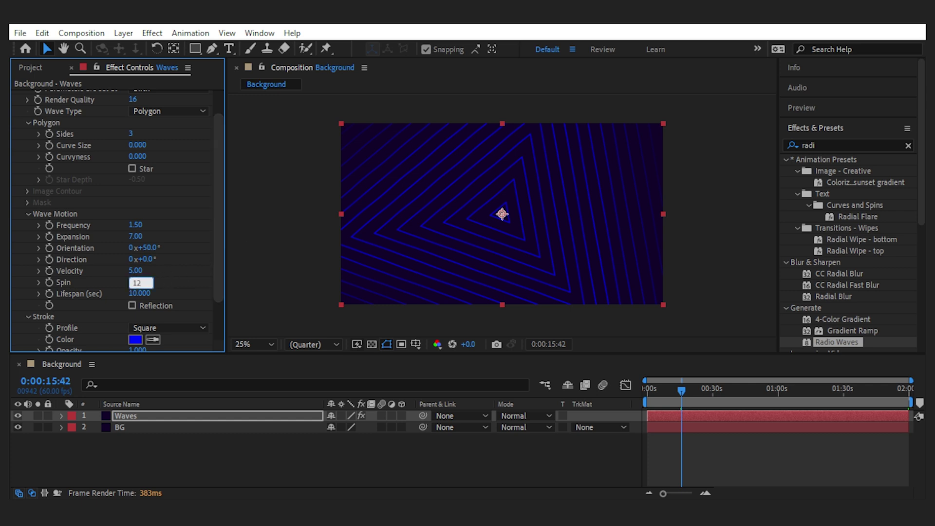
text(12)
key(Return)
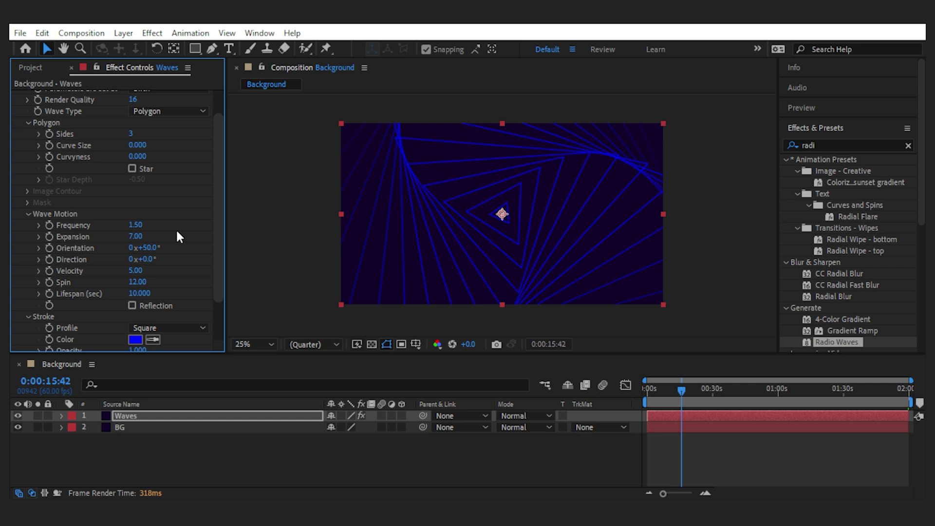
click(136, 281)
text(10)
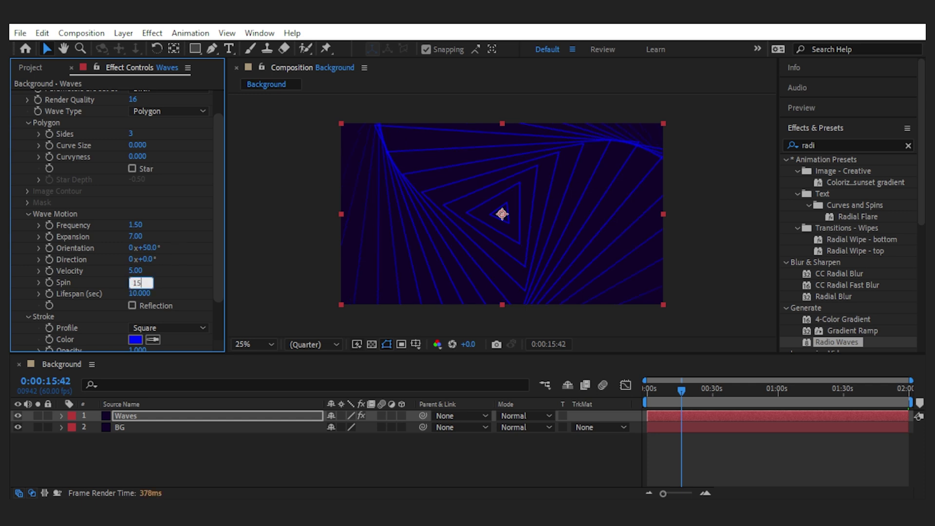
key(Return)
click(135, 282)
text(12)
key(Return)
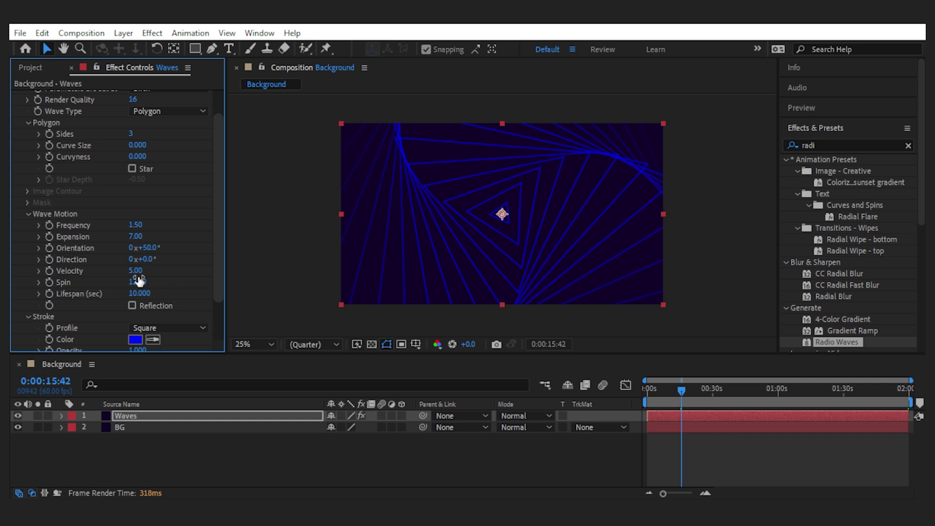
click(133, 294)
key(Return)
Step: Give the wave strokes a Triangle profile with a fade-in time of 3
scroll(168, 275, down, 3)
click(178, 276)
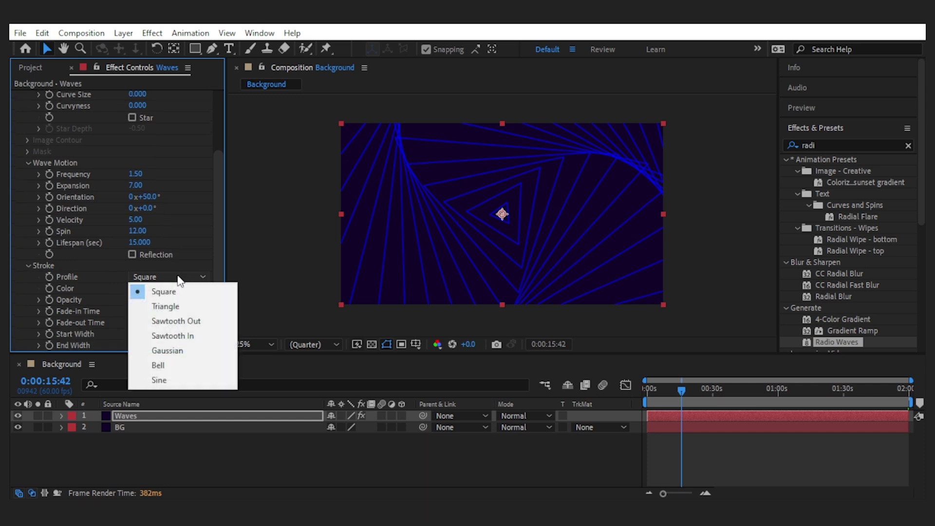
click(174, 306)
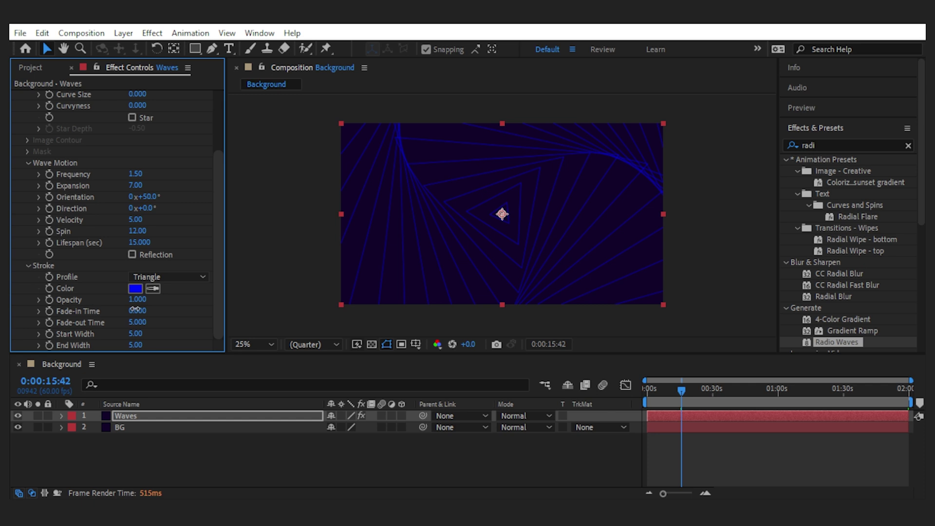
click(136, 311)
text(3)
key(Return)
Step: Set the stroke end width to 15 and deselect the Waves layer
click(135, 344)
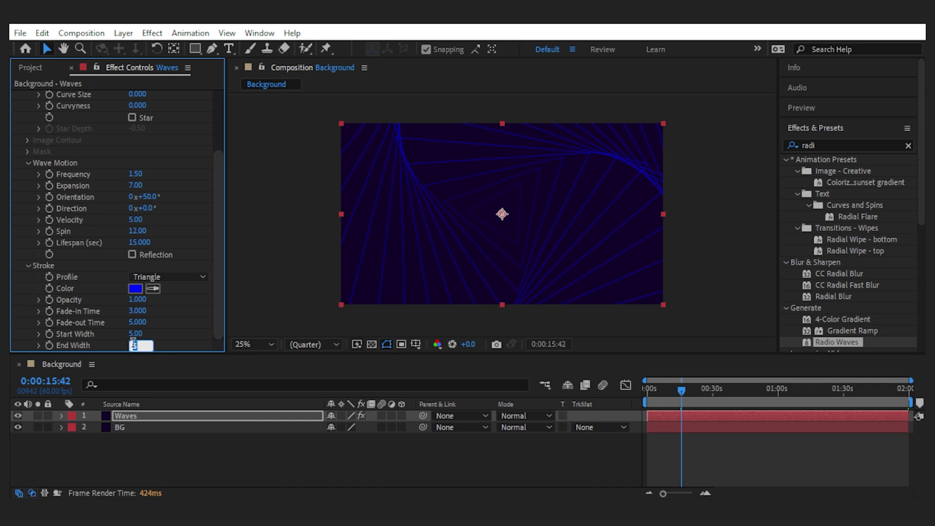
text(10)
key(Return)
click(140, 345)
text(15)
key(Return)
click(717, 292)
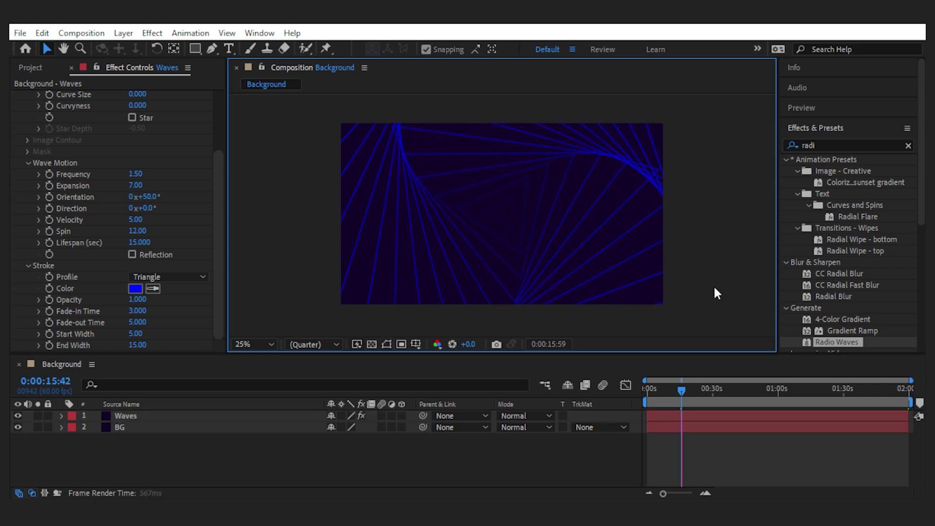
scroll(216, 293, up, 5)
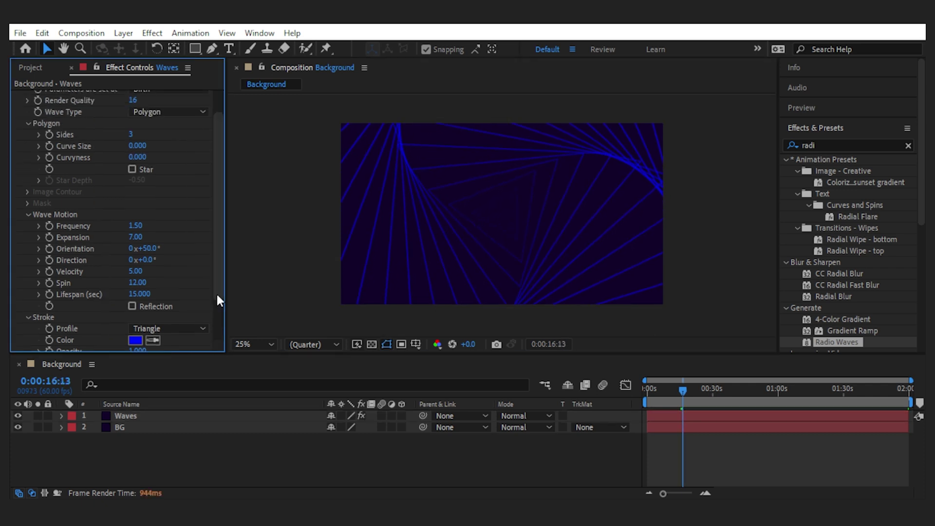
Step: Apply Glow to the Waves layer with radius 40 and intensity 2
click(800, 146)
text(glow)
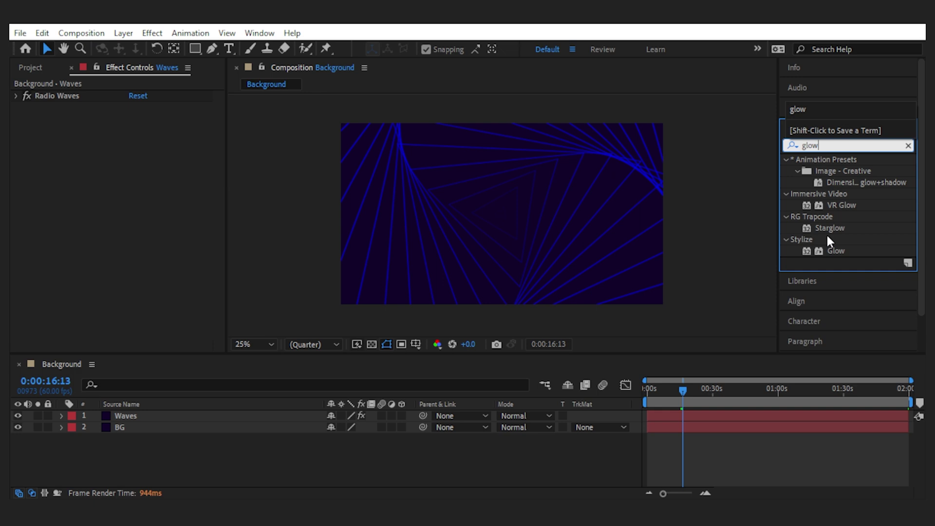
drag(835, 251, 113, 234)
click(135, 141)
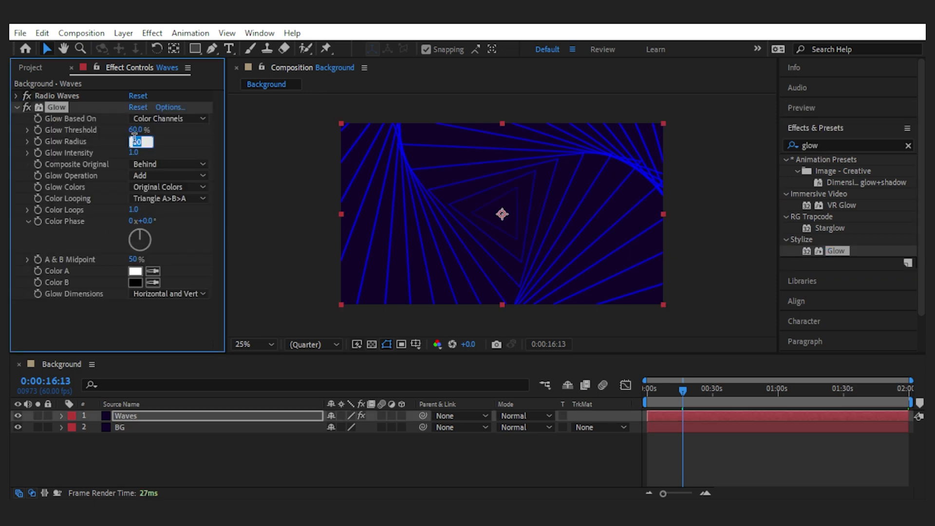
text(40)
key(Return)
click(134, 153)
text(2)
key(Return)
Step: Duplicate the Glow and give Glow 2 a radius of 100
click(17, 107)
key(ctrl+d)
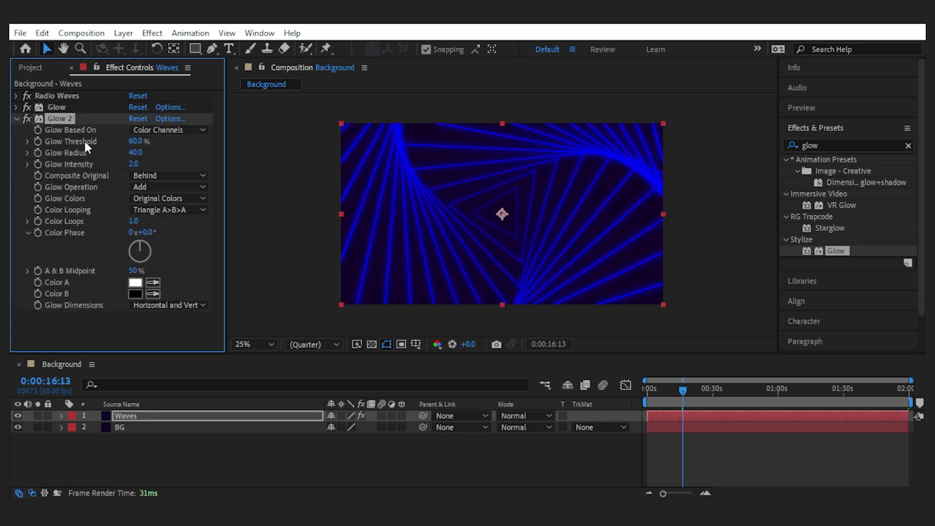
click(135, 153)
text(100)
key(Return)
Step: Set the Radio Waves stroke colour to medium blue 3030CD
click(314, 344)
click(324, 380)
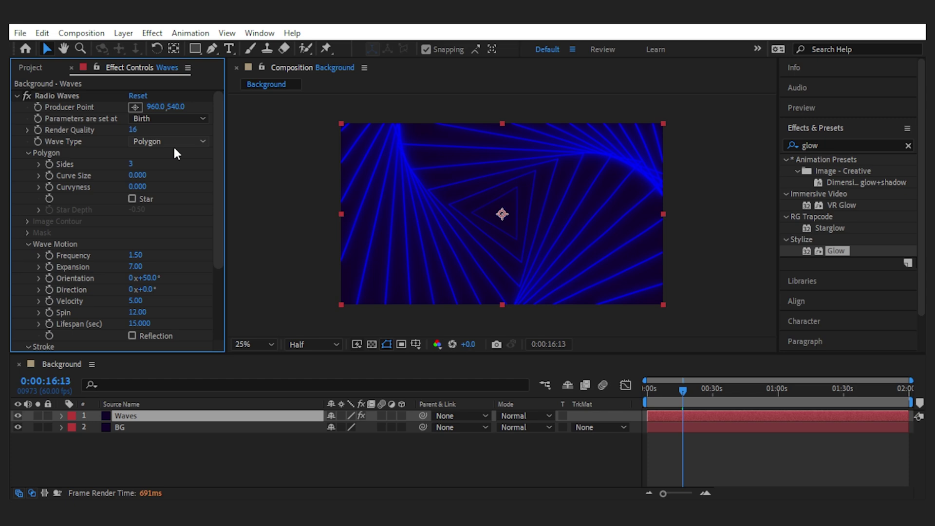
scroll(177, 154, down, 4)
click(134, 277)
click(27, 116)
drag(50, 127, 152, 145)
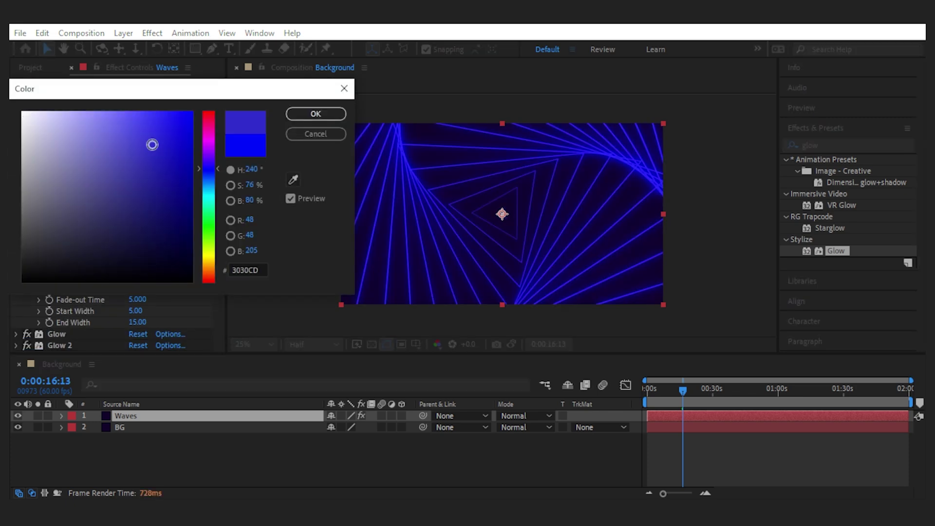
key(Return)
Step: Add a Noise effect to the Waves layer with Amount 50%
key(ctrl+grave)
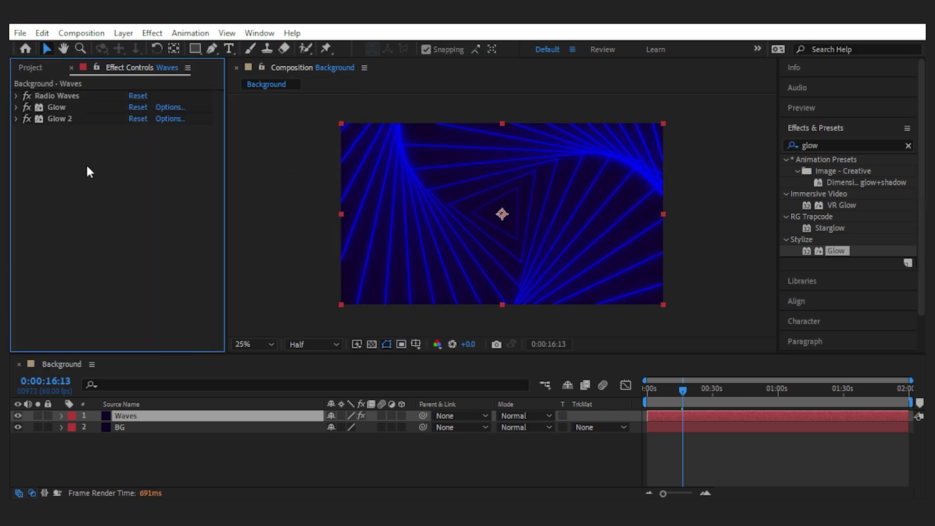
click(813, 144)
text(noise)
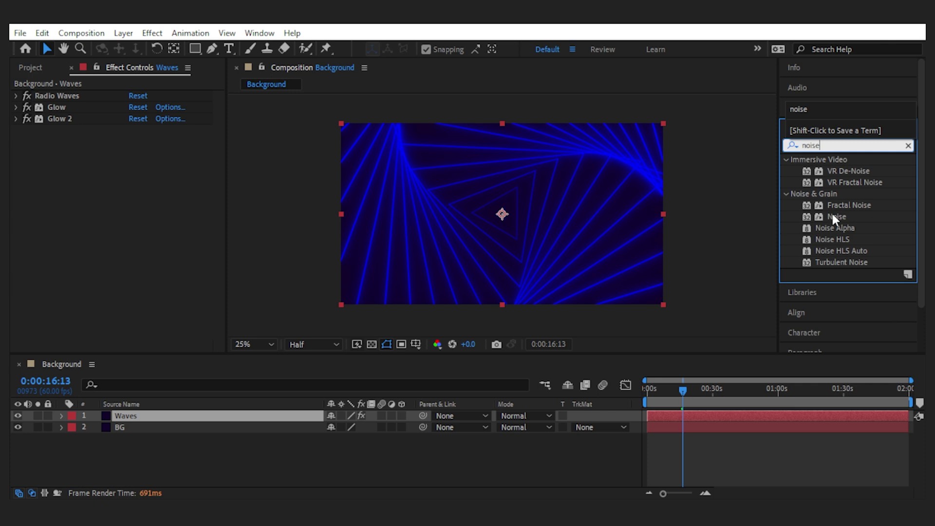
drag(835, 218, 74, 222)
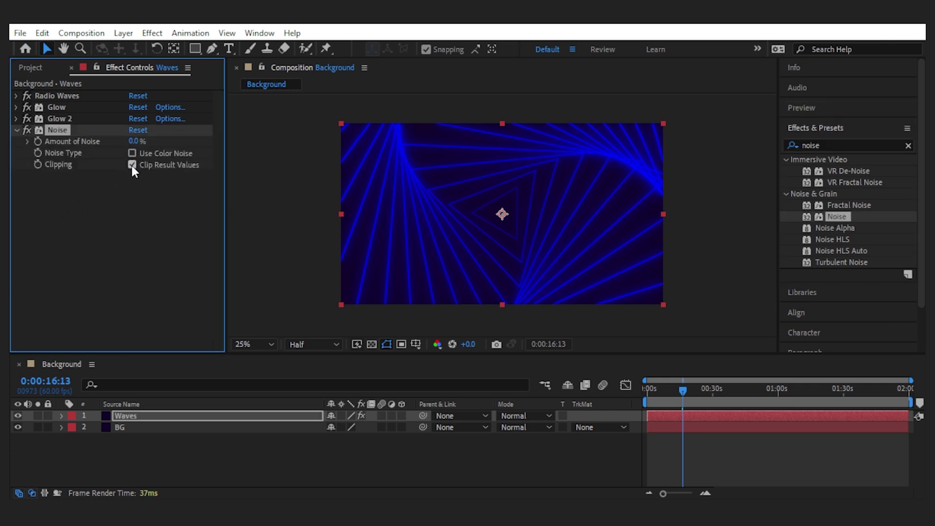
click(134, 141)
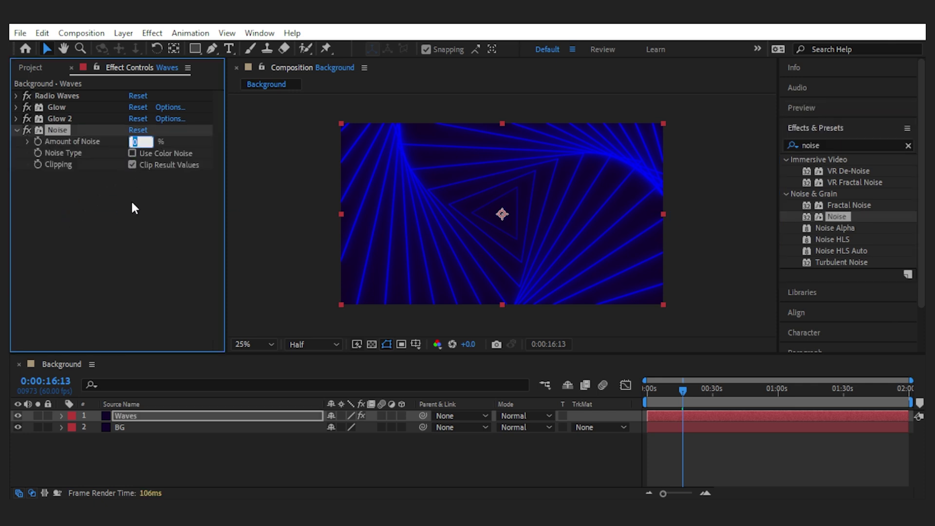
text(50)
key(Return)
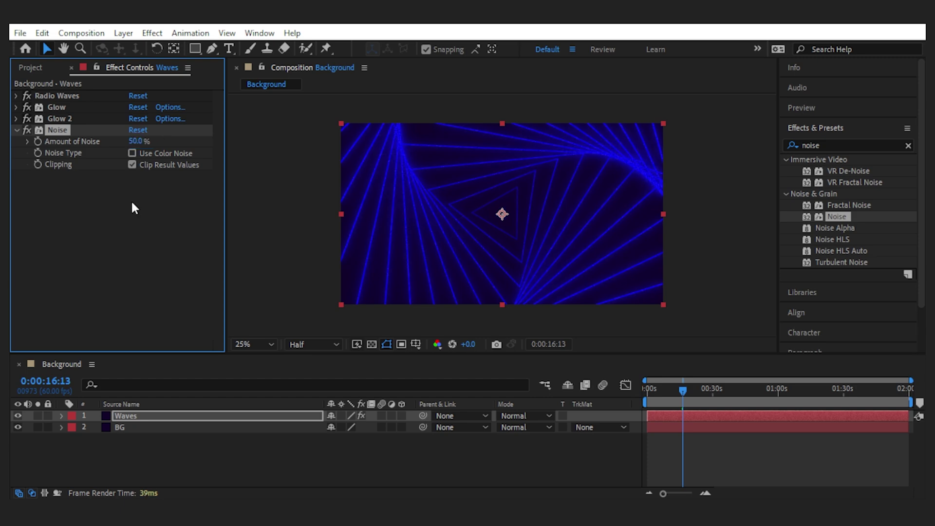
Step: Change the stroke colour to near-white F3F3F8 and collapse the Radio Waves settings
scroll(460, 261, up, 1)
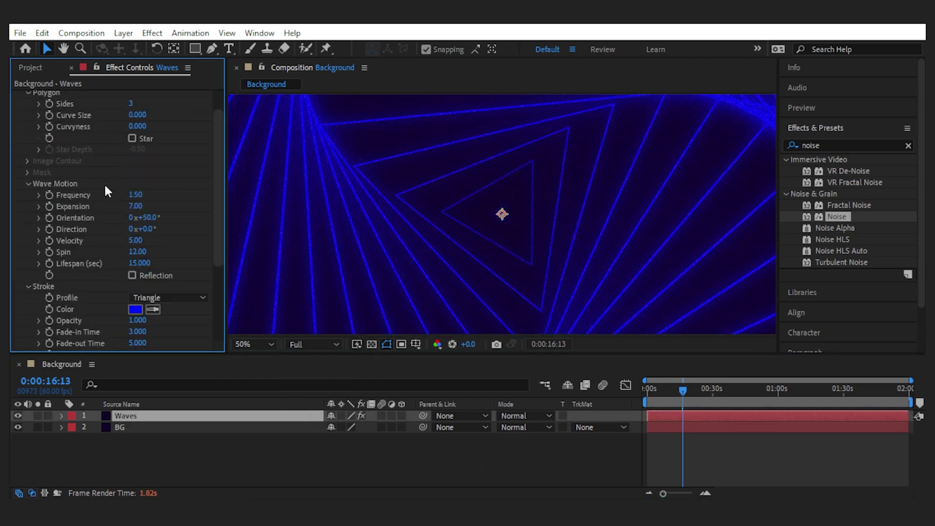
click(139, 305)
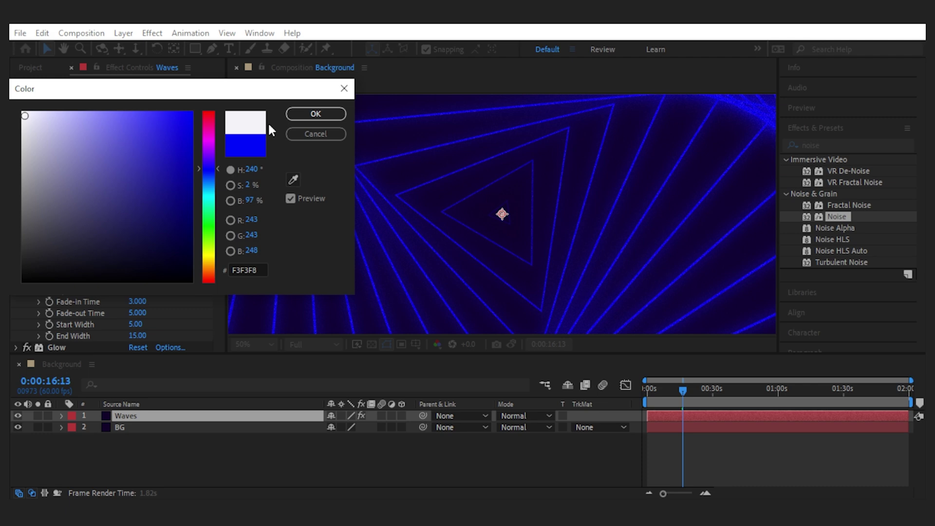
click(316, 114)
key(period)
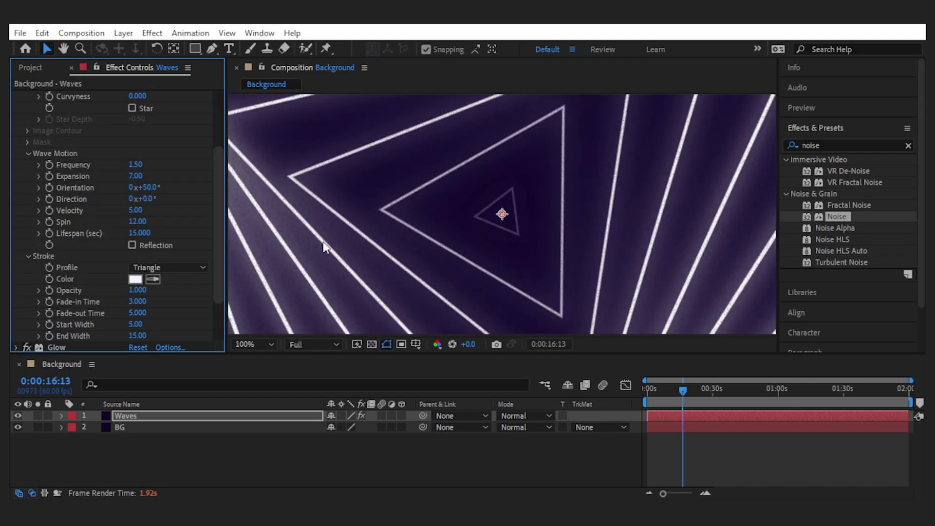
scroll(341, 195, left, 5)
scroll(361, 135, up, 2)
scroll(42, 128, up, 4)
click(16, 95)
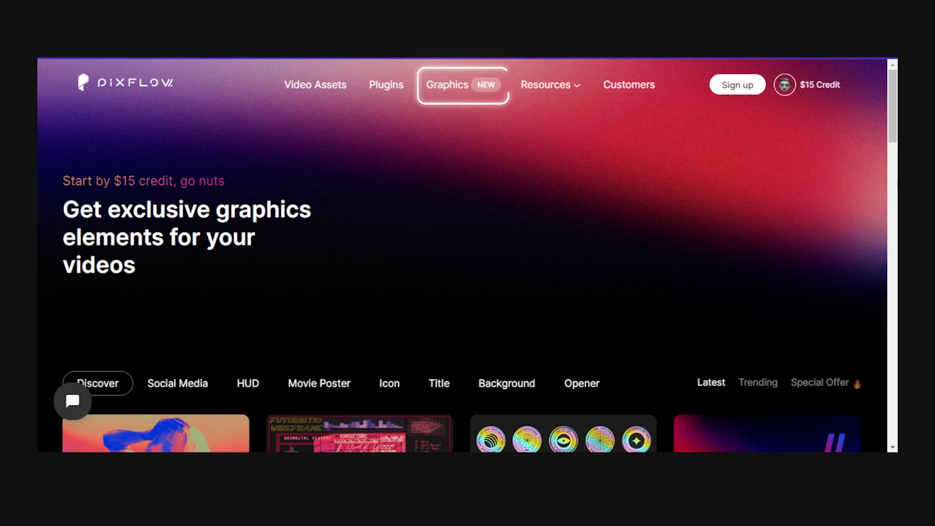
Step: Browse the Social Media, Background, Icon, Opener, HUD, Movie Poster and Title categories
drag(895, 113, 895, 166)
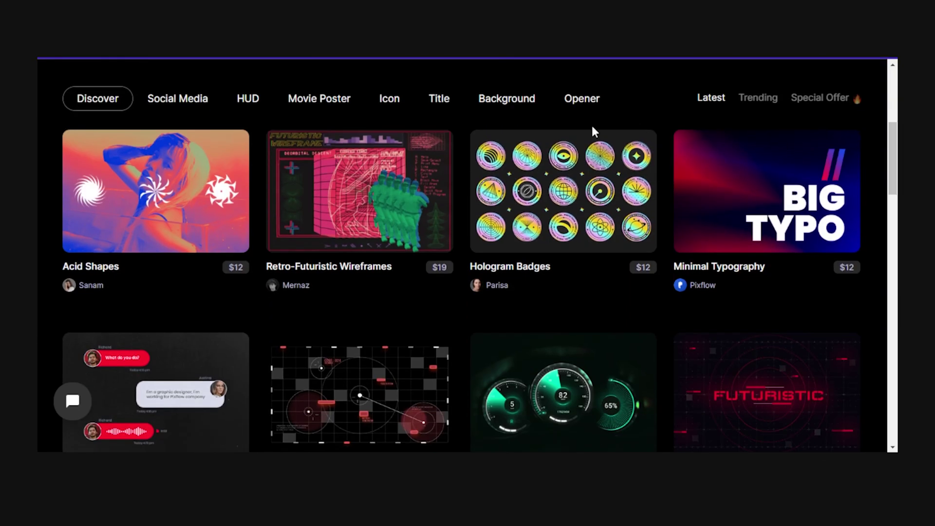
click(179, 100)
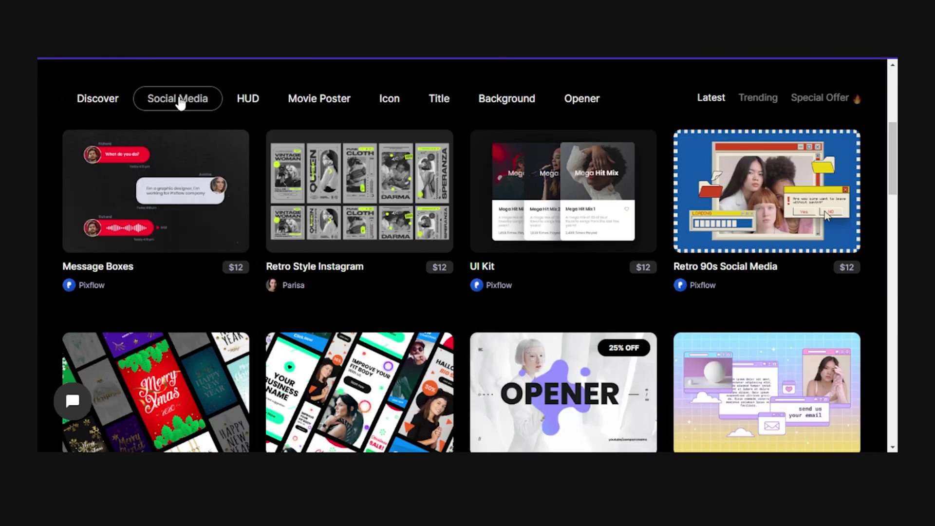
click(511, 103)
click(385, 101)
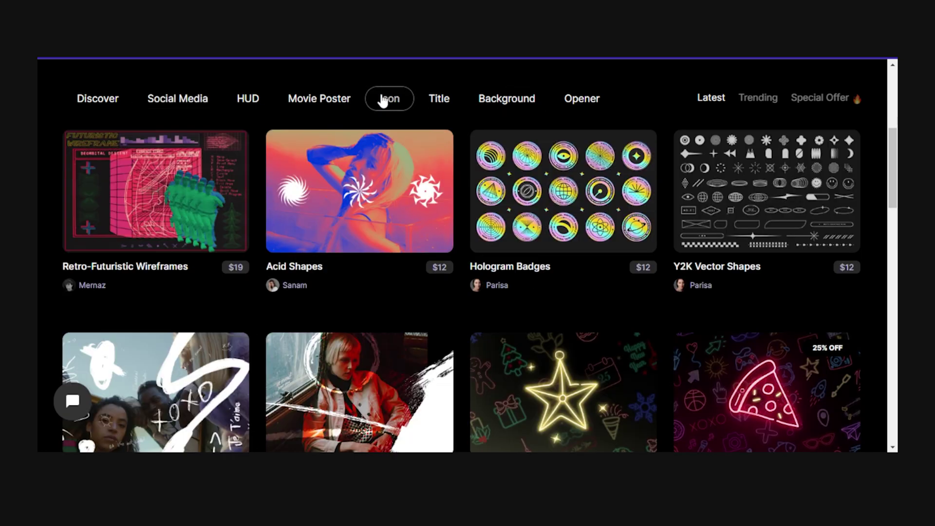
click(584, 99)
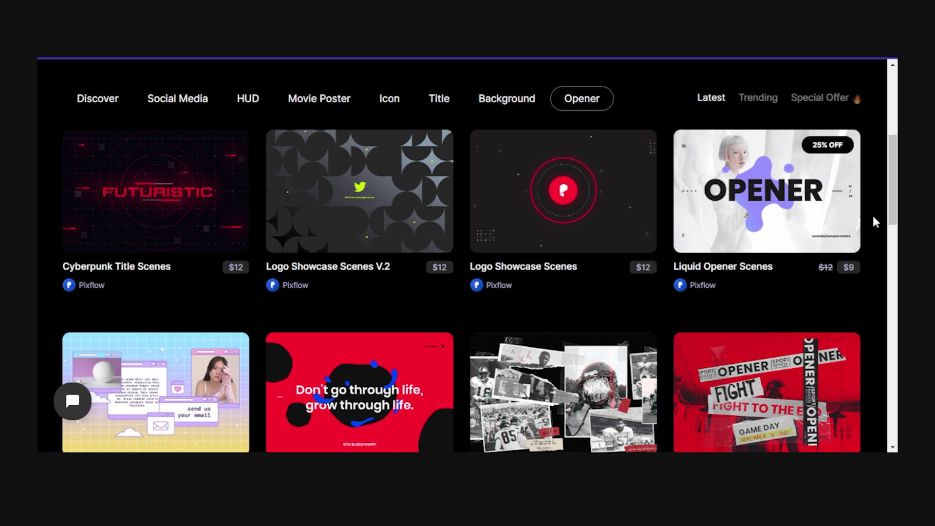
scroll(875, 219, down, 4)
scroll(874, 220, up, 4)
click(248, 100)
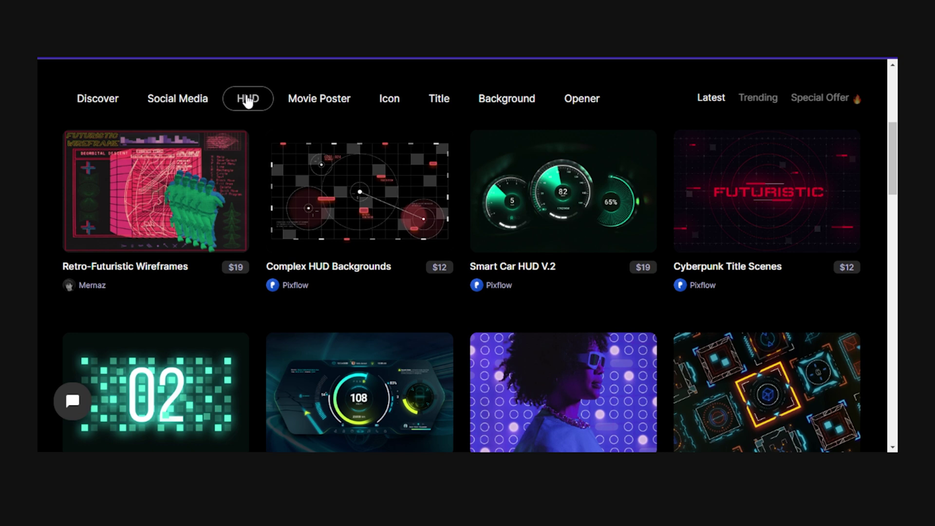
click(330, 104)
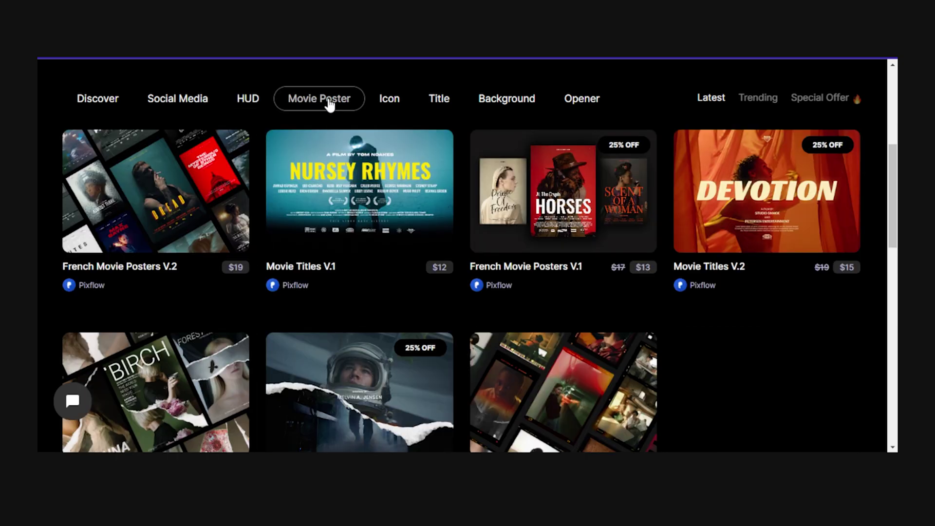
click(449, 105)
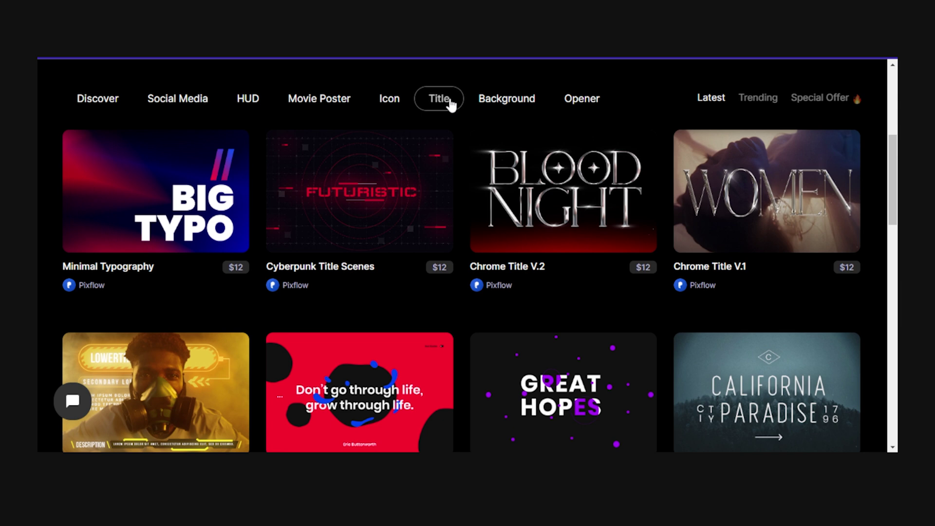